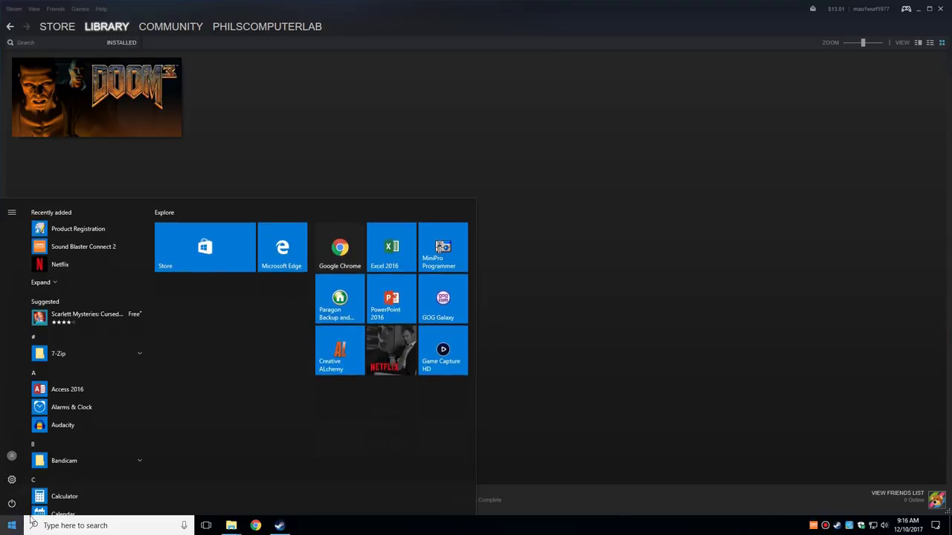
# Step: Use Creative ALchemy to turn on EAX 4.0 HD in Doom 3's system options
pyautogui.click(331, 357)
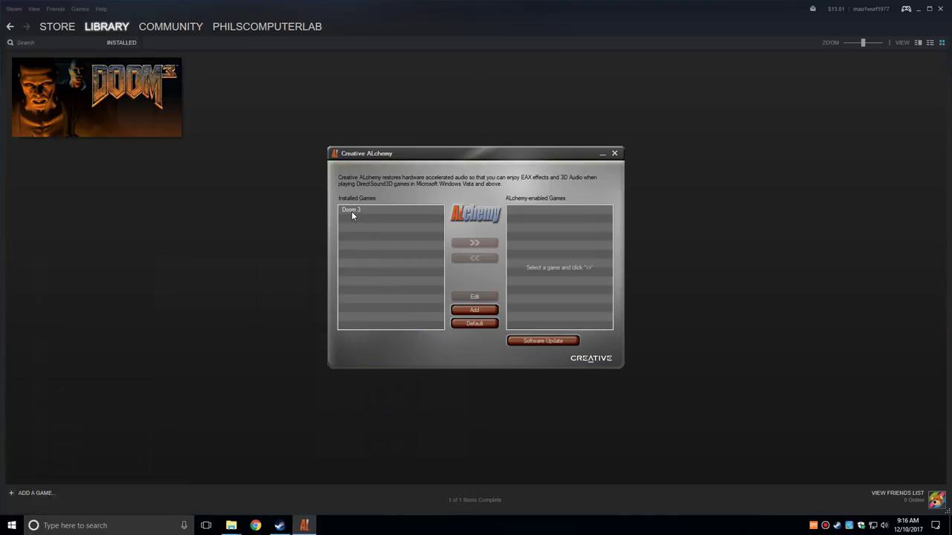
pyautogui.click(351, 212)
pyautogui.click(461, 296)
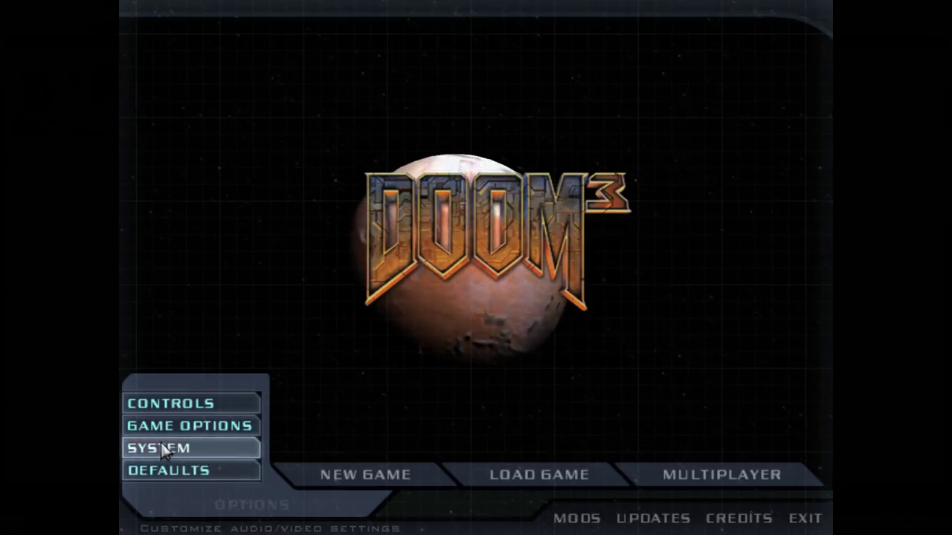
pyautogui.click(159, 447)
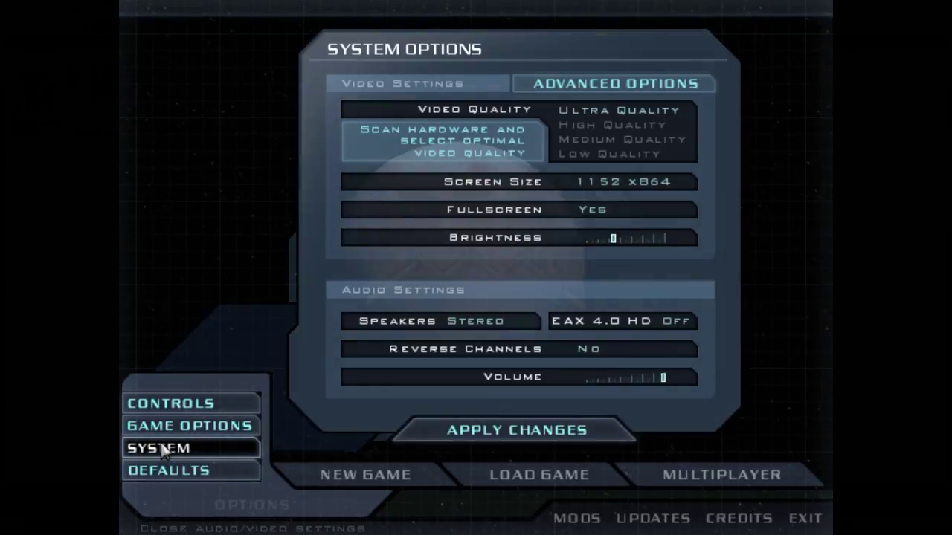
pyautogui.click(665, 322)
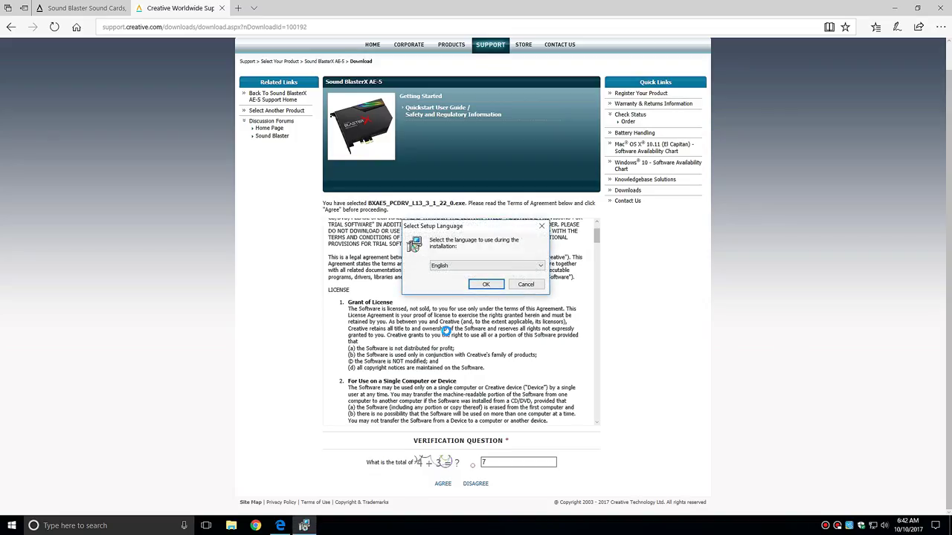
# Step: Install Sound Blaster Connect 2 in English, accepting the license agreement
pyautogui.click(485, 285)
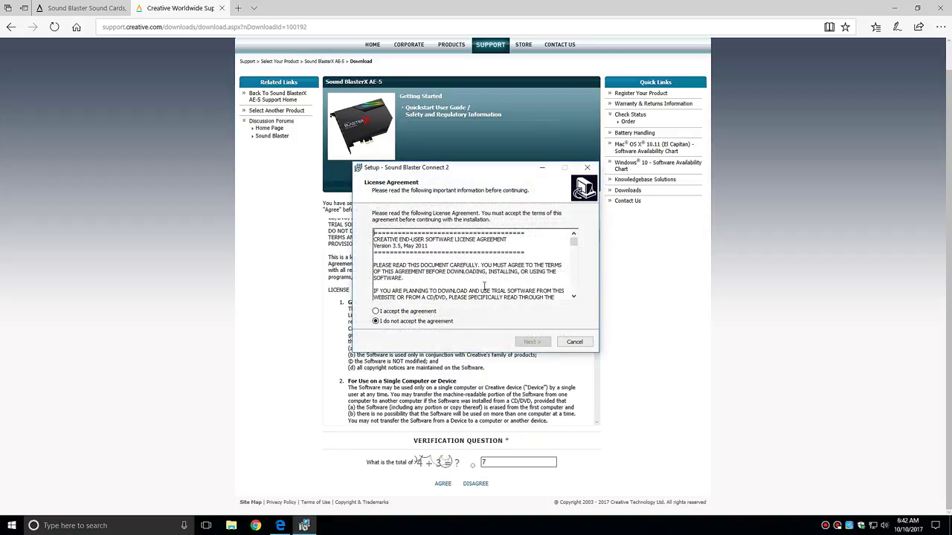
pyautogui.click(426, 312)
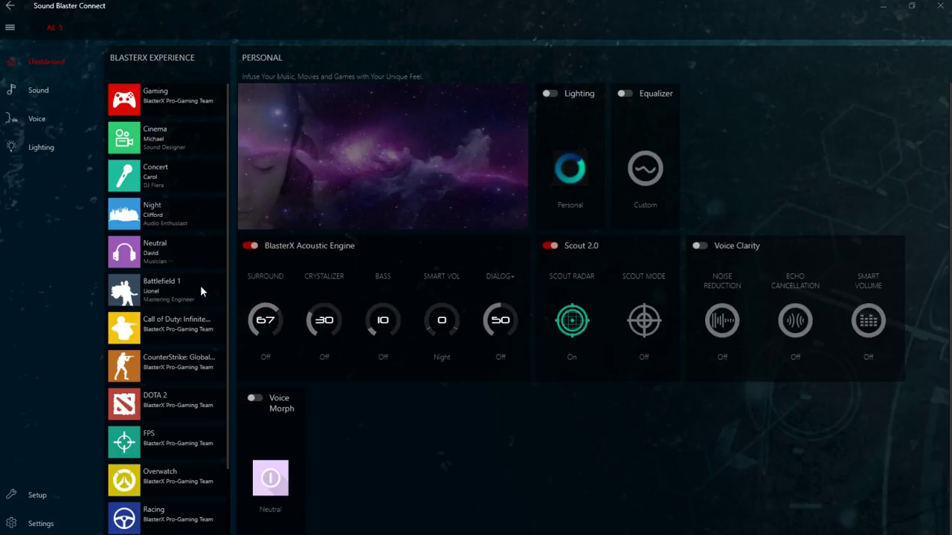
# Step: Try the Gaming and Night profiles, then set Crystalizer to 71 and turn on Smart Vol at 72
pyautogui.click(132, 105)
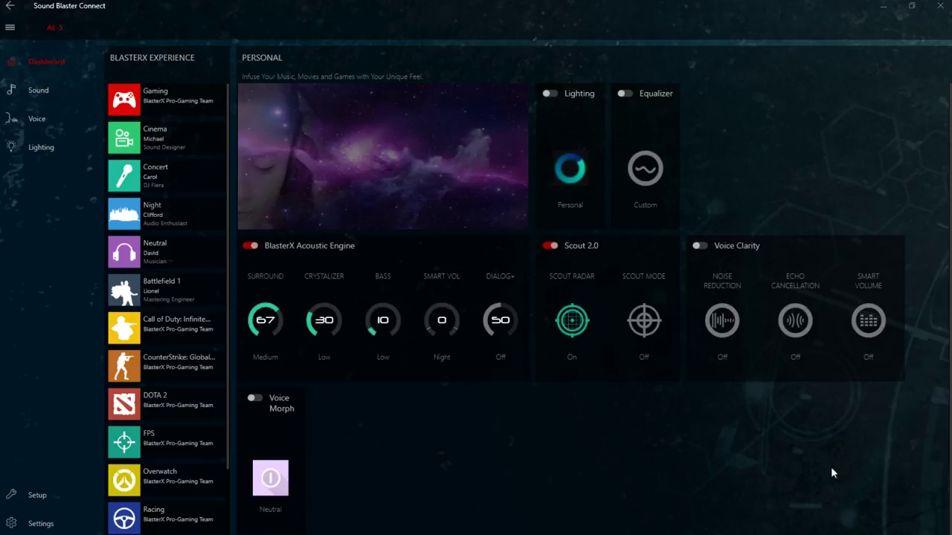
pyautogui.click(132, 102)
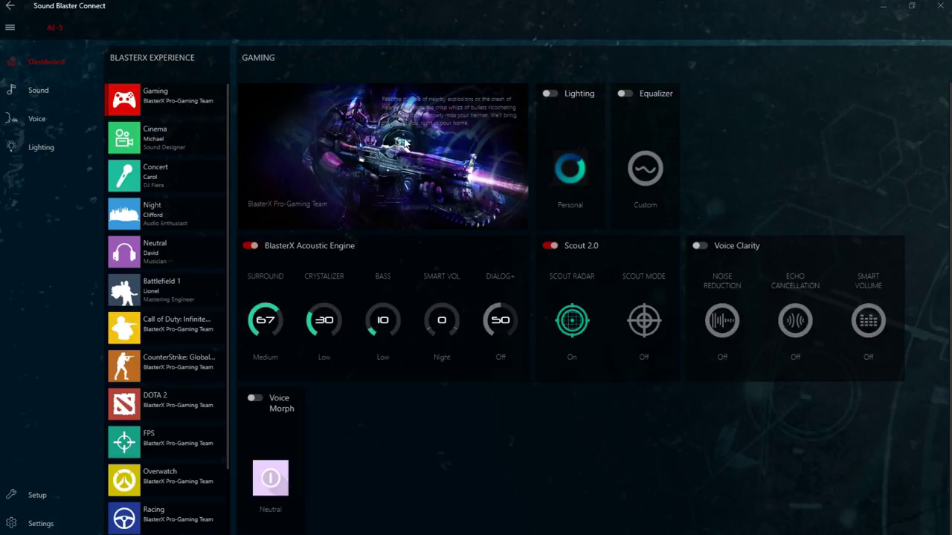
pyautogui.click(125, 214)
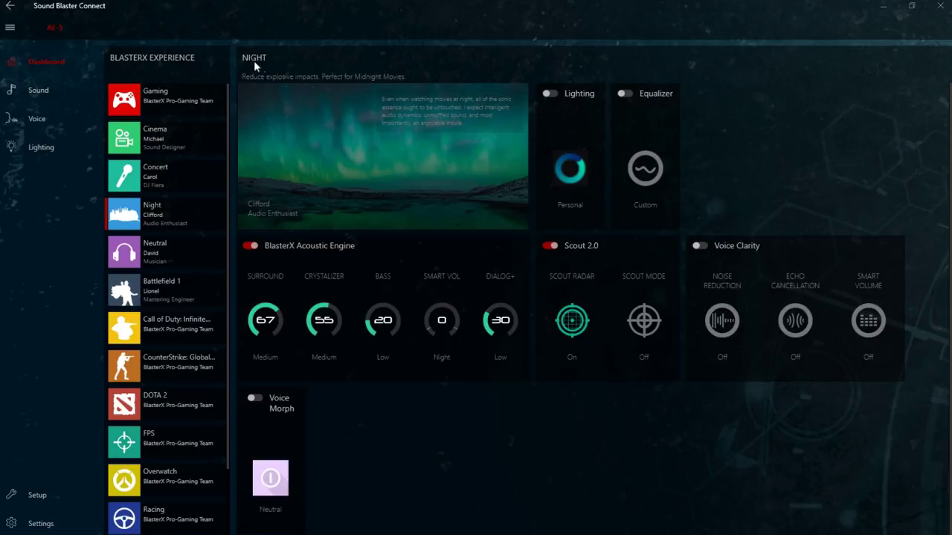
pyautogui.moveTo(324, 320); pyautogui.dragTo(286, 106)
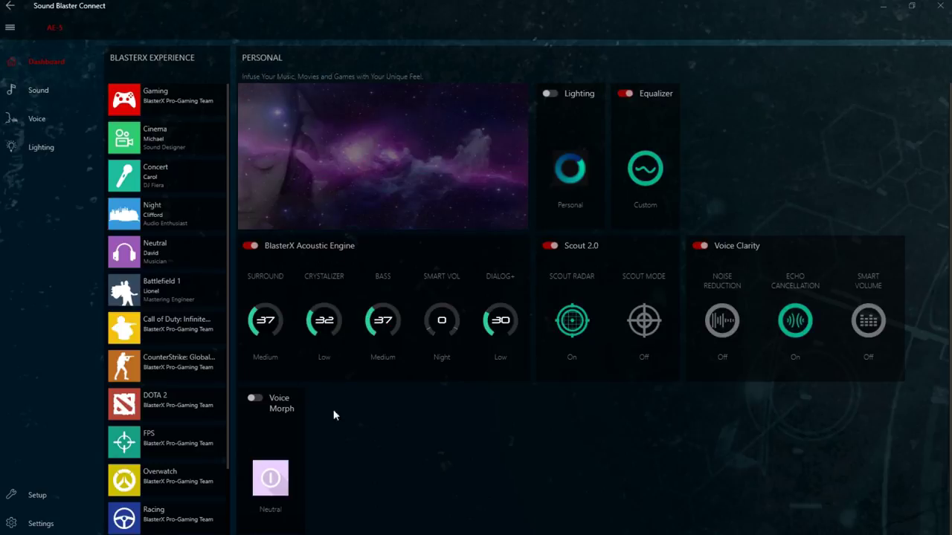
pyautogui.click(440, 319)
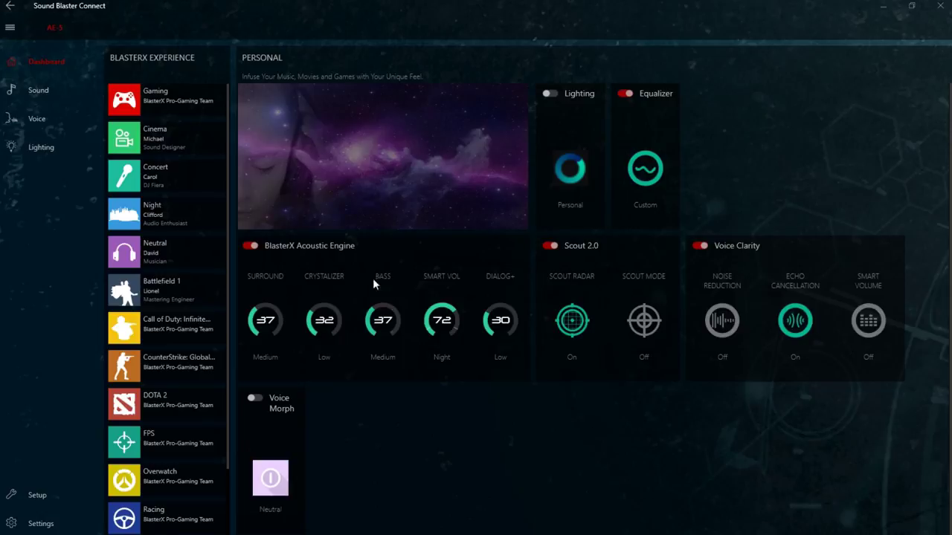
# Step: Raise the Acoustic Engine Bass dial from 37 to 77
pyautogui.click(447, 255)
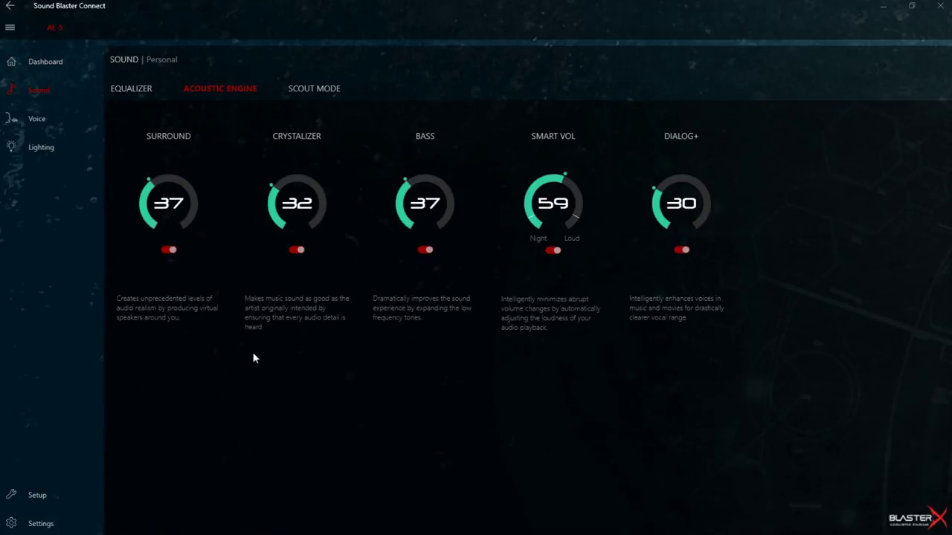
pyautogui.moveTo(427, 180); pyautogui.dragTo(448, 203)
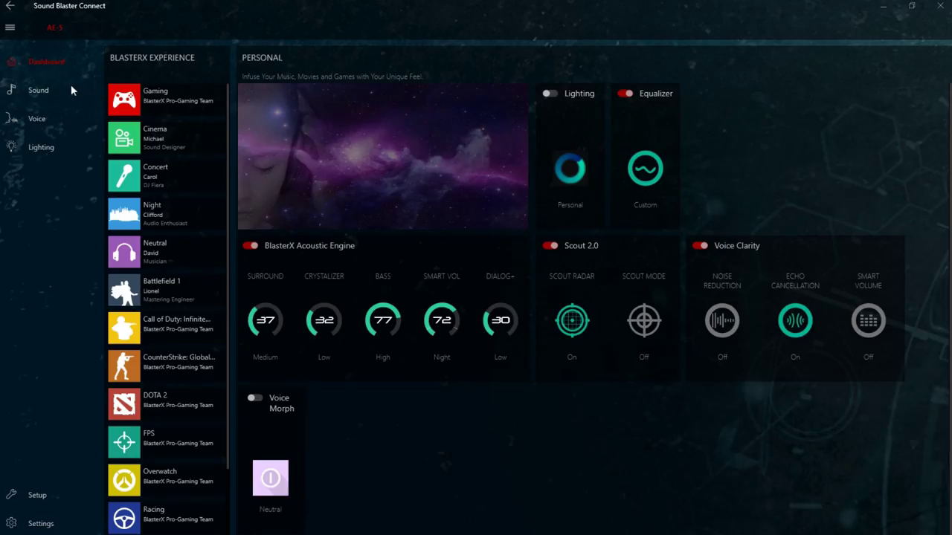
pyautogui.click(72, 90)
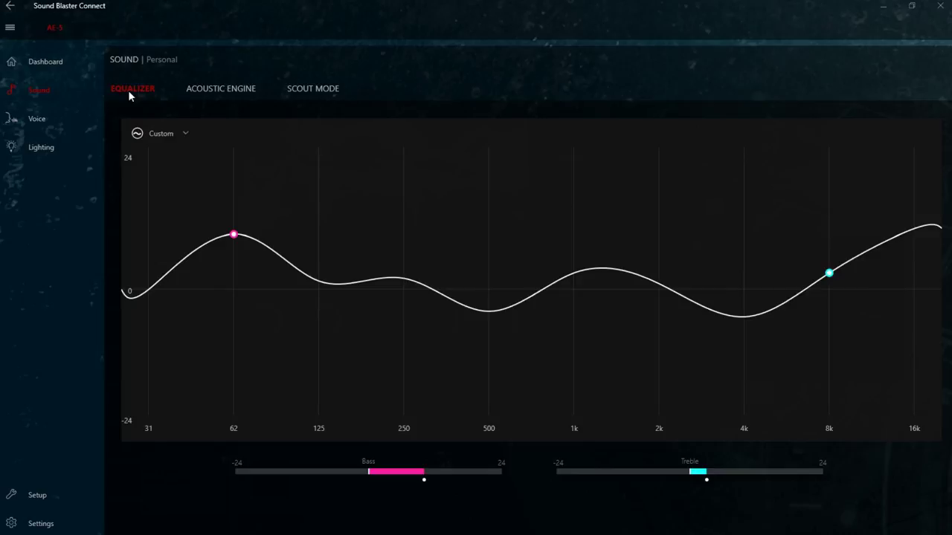
# Step: Apply the Classical EQ preset, boost the 250 Hz point and cut the 2 kHz point
pyautogui.click(178, 134)
pyautogui.click(165, 253)
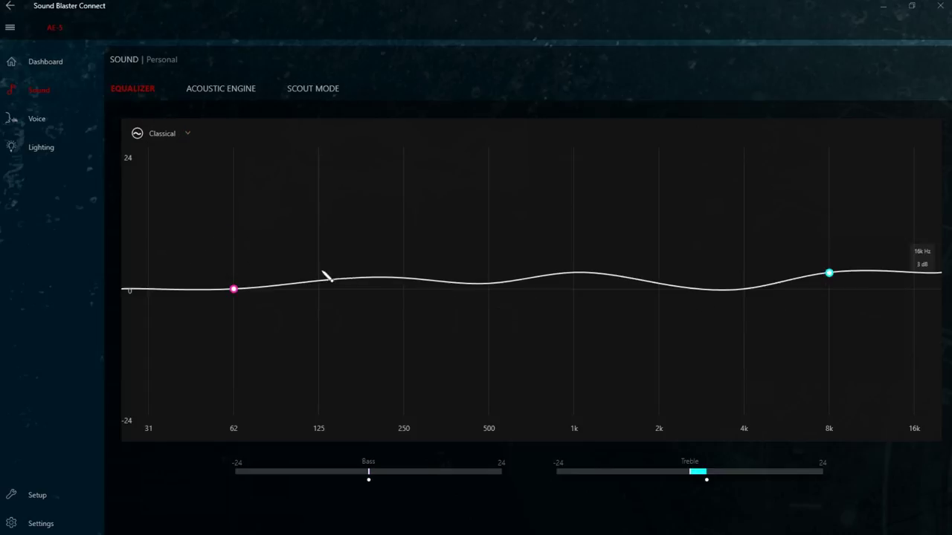
pyautogui.moveTo(404, 280); pyautogui.dragTo(404, 241)
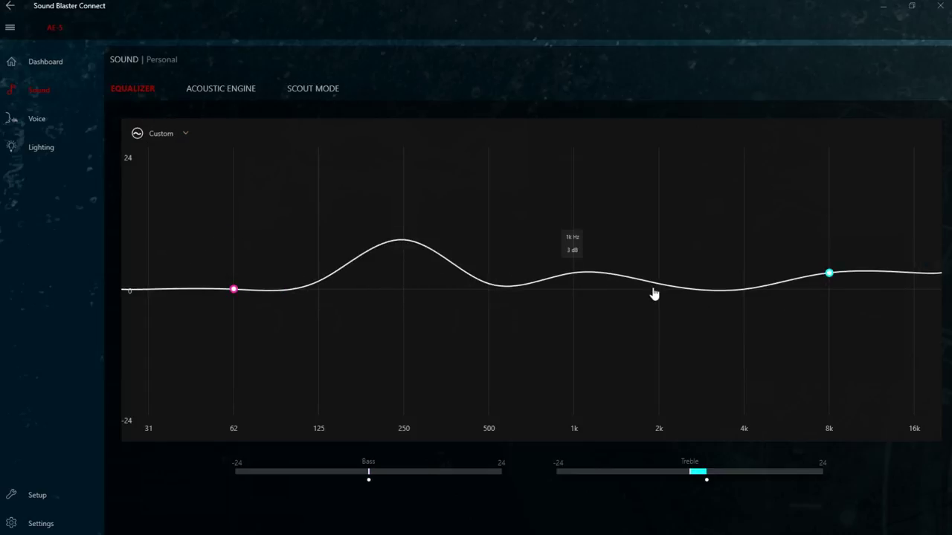
pyautogui.moveTo(657, 293); pyautogui.dragTo(665, 322)
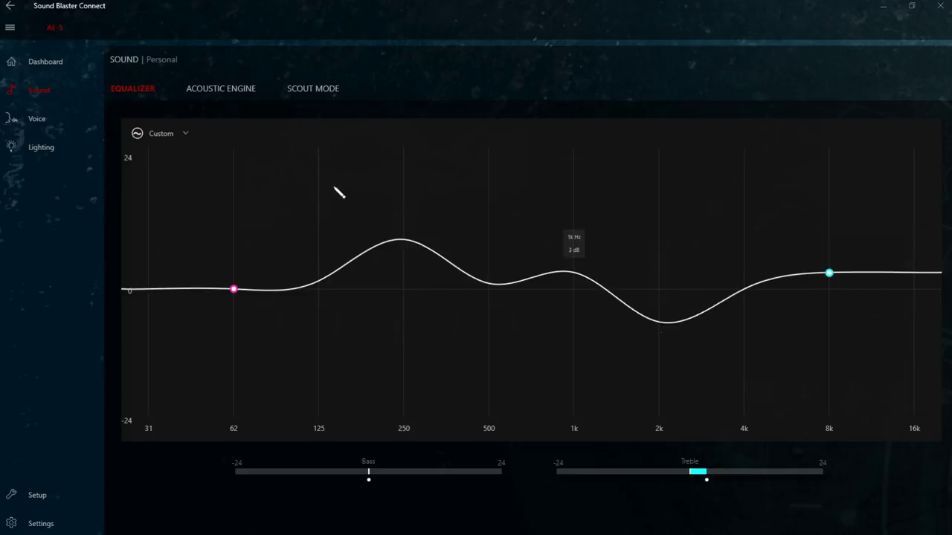
pyautogui.click(213, 89)
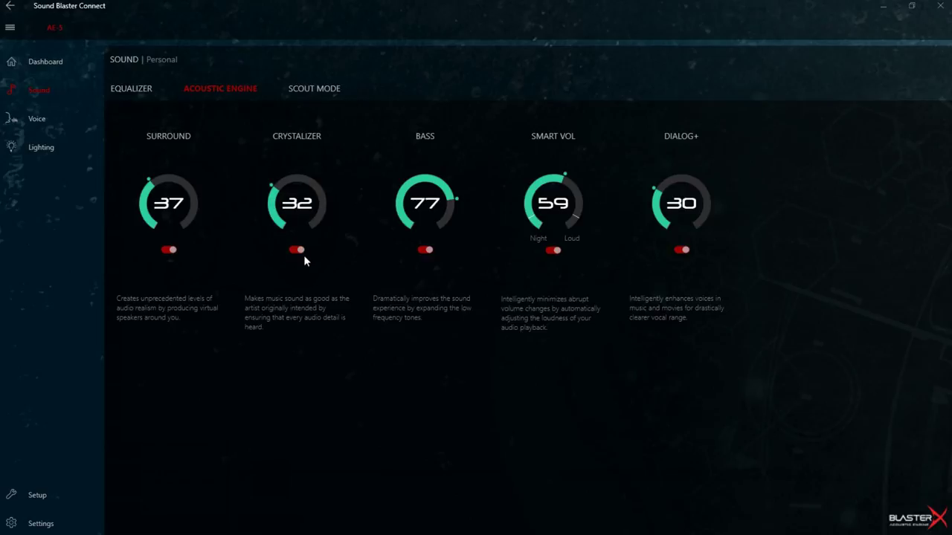
# Step: Turn the Bass dial down to 49 and look at the Scout Mode settings
pyautogui.moveTo(426, 175); pyautogui.dragTo(423, 173)
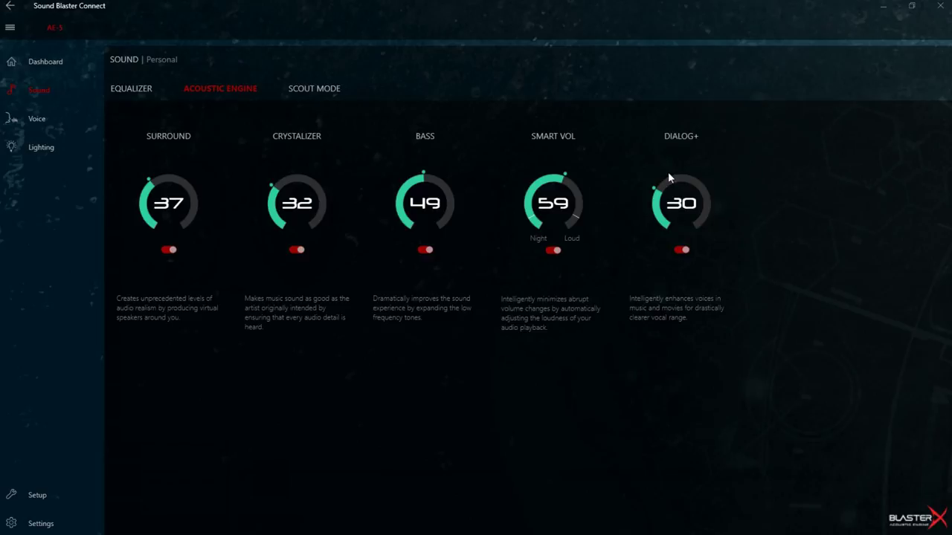
pyautogui.click(316, 89)
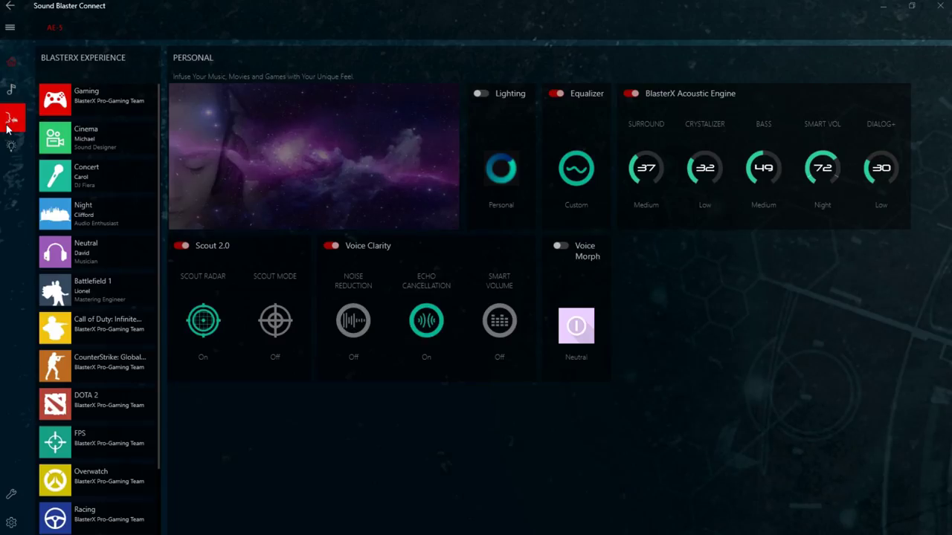
# Step: Show the Voice Clarity tab: Noise Reduction off, Echo Cancellation on, Smart Volume off
pyautogui.click(10, 126)
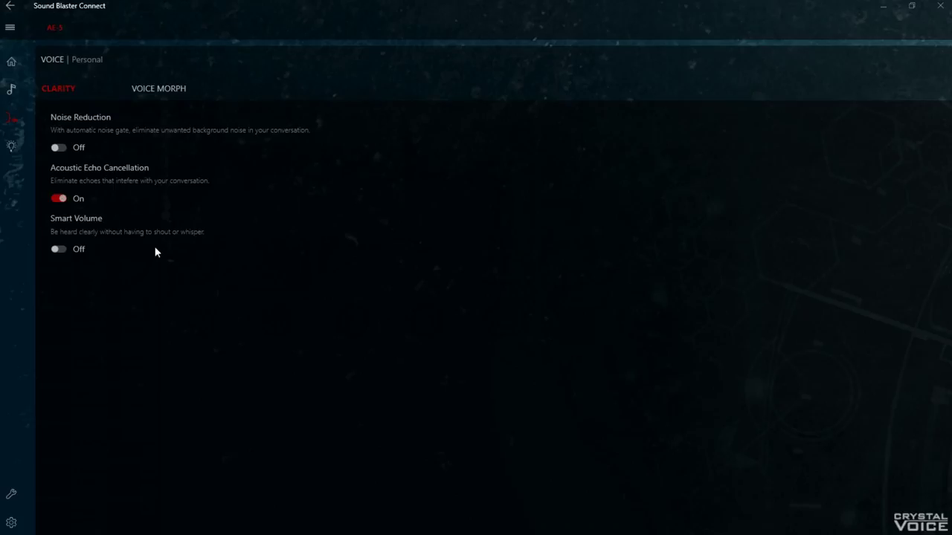
# Step: Show the Voice Morph presets, with Neutral active among Male, Elf and Robot
pyautogui.click(158, 89)
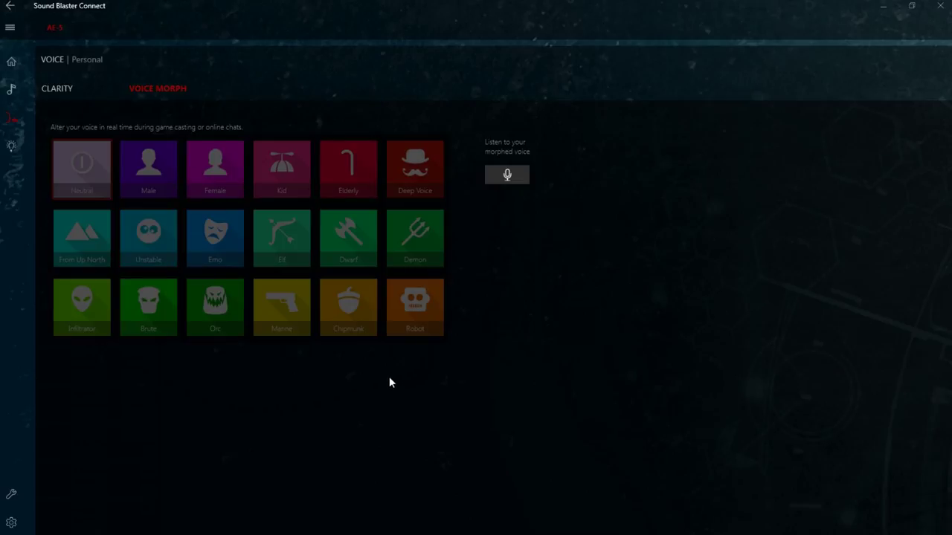
# Step: Open the lighting settings and switch all card lighting off and back on
pyautogui.click(11, 147)
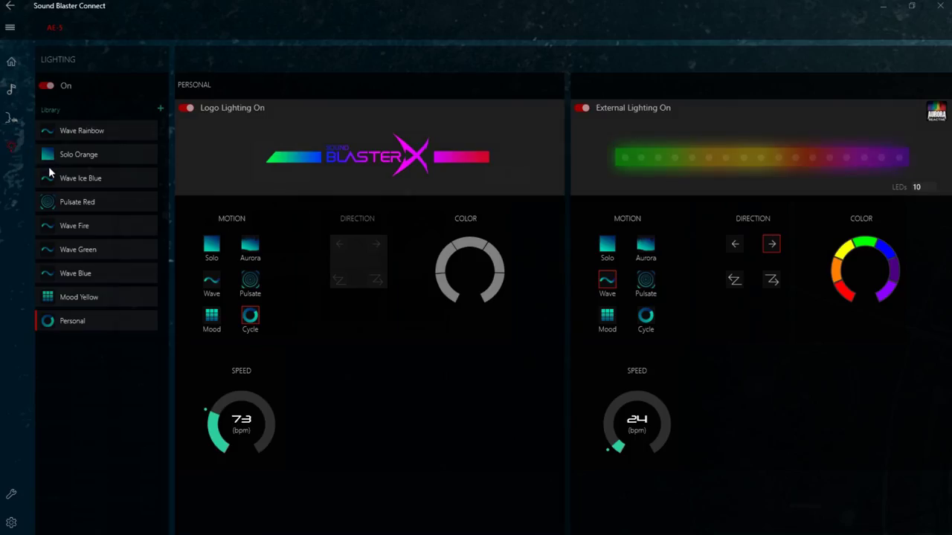
pyautogui.click(45, 87)
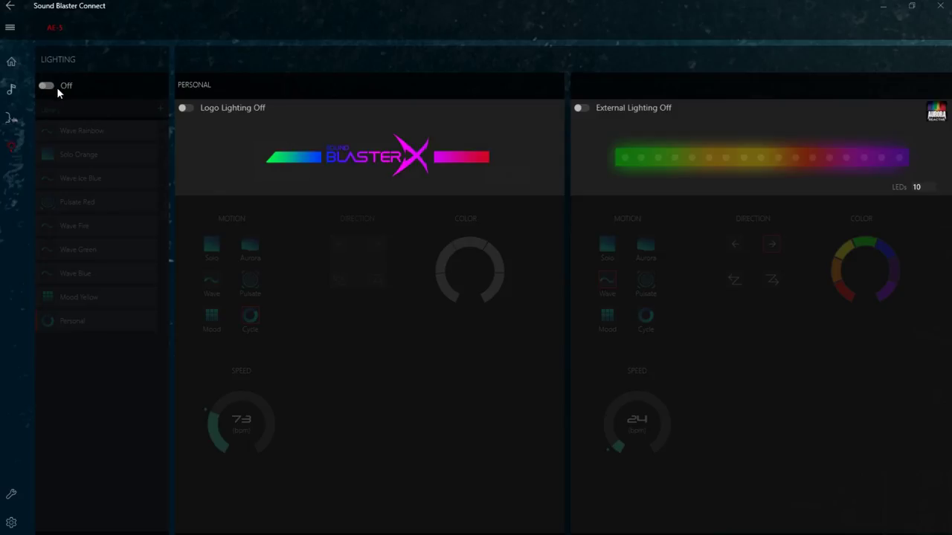
pyautogui.click(46, 87)
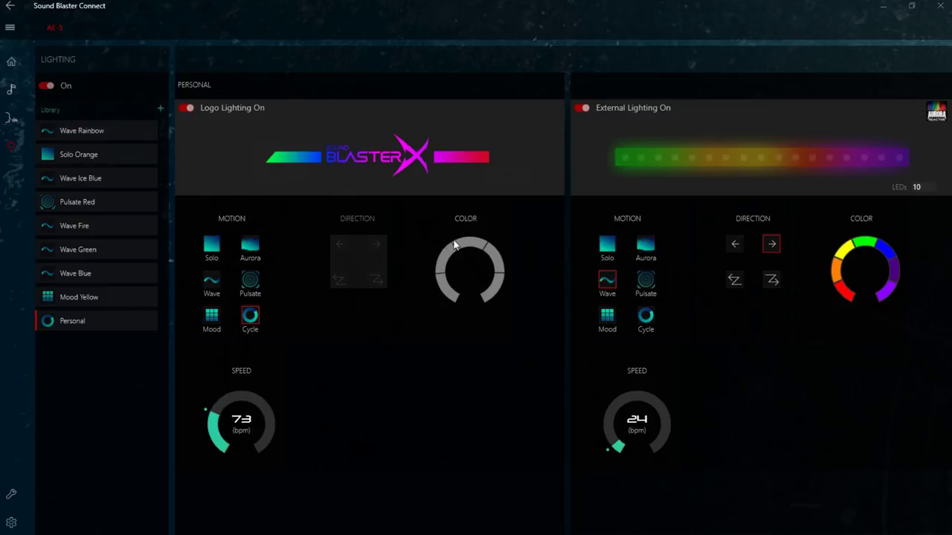
# Step: Set the logo lighting to Solo motion with a steady green colour
pyautogui.click(215, 248)
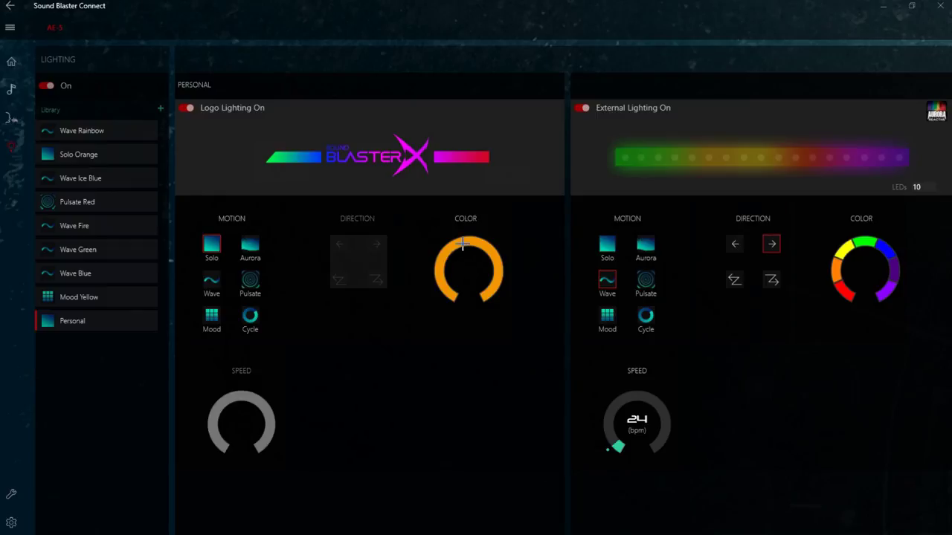
pyautogui.click(463, 244)
pyautogui.moveTo(491, 223); pyautogui.dragTo(491, 209)
pyautogui.click(422, 253)
pyautogui.click(541, 362)
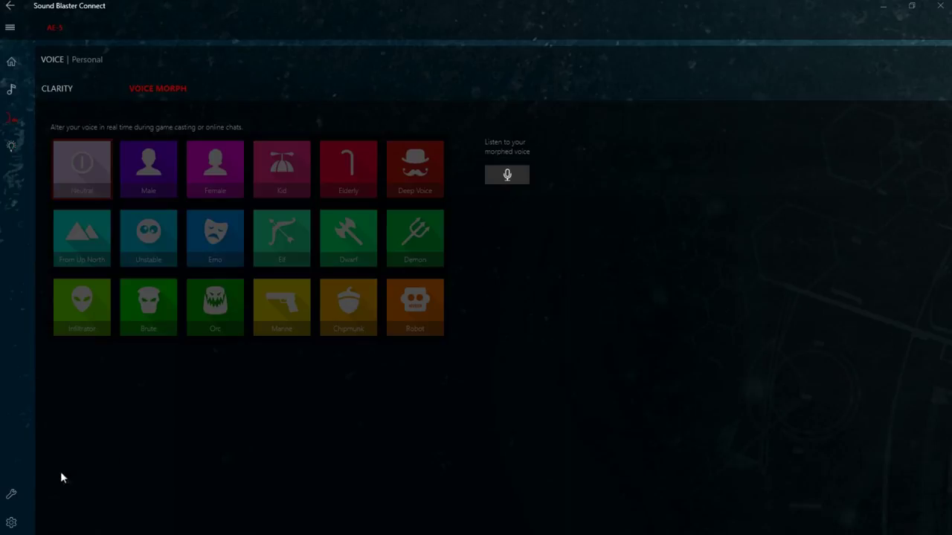
# Step: Change the speaker configuration from Direct HP to Direct with Tower speakers
pyautogui.click(9, 497)
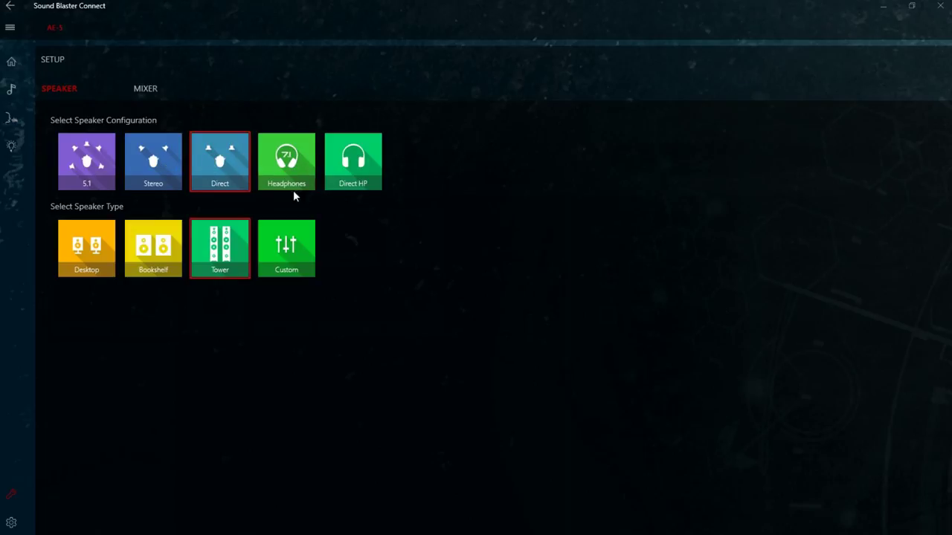
pyautogui.click(354, 175)
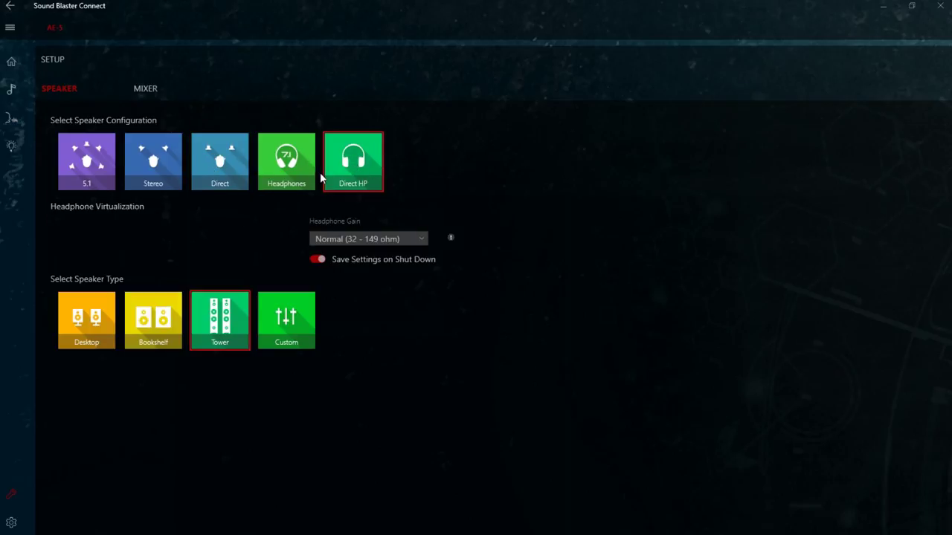
pyautogui.click(14, 65)
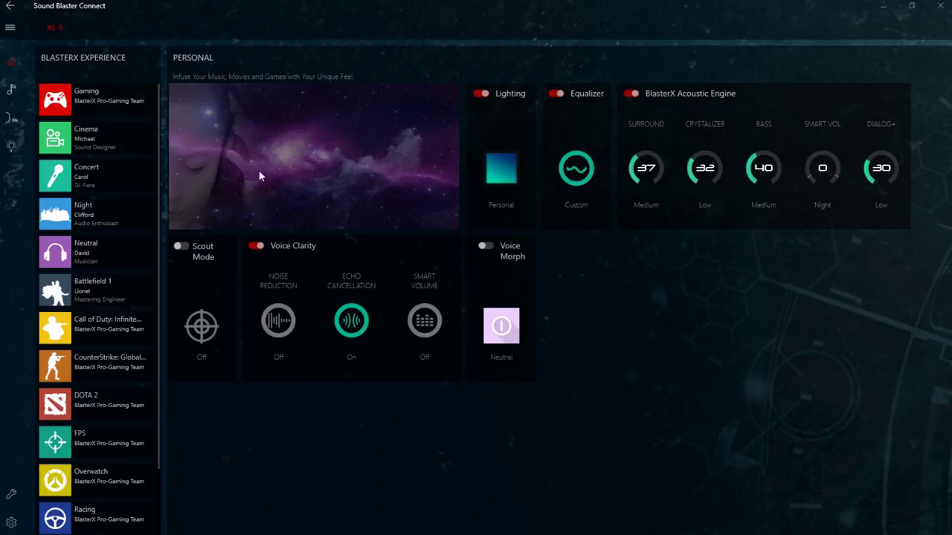
pyautogui.click(13, 495)
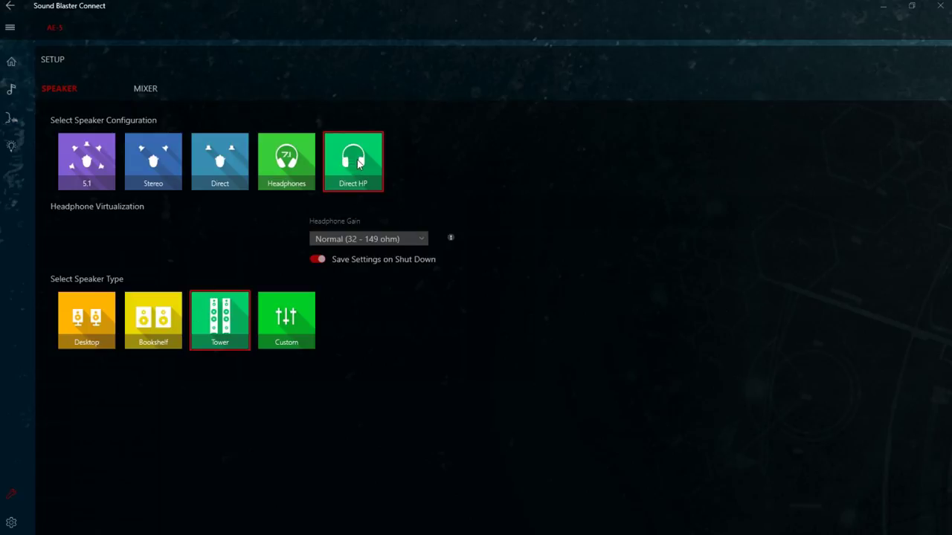
pyautogui.click(228, 149)
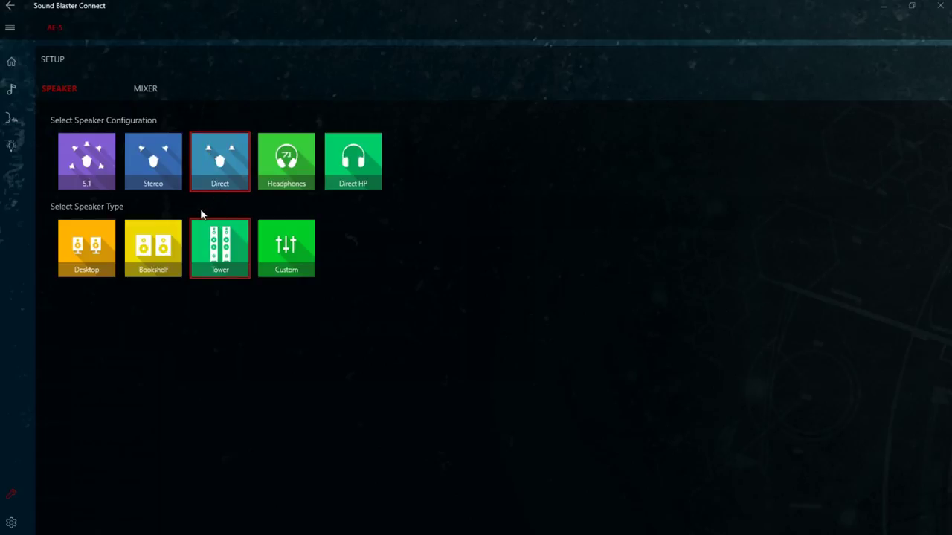
# Step: Try the Headphones, 5.1 and Stereo configurations, settling on Headphones
pyautogui.click(290, 177)
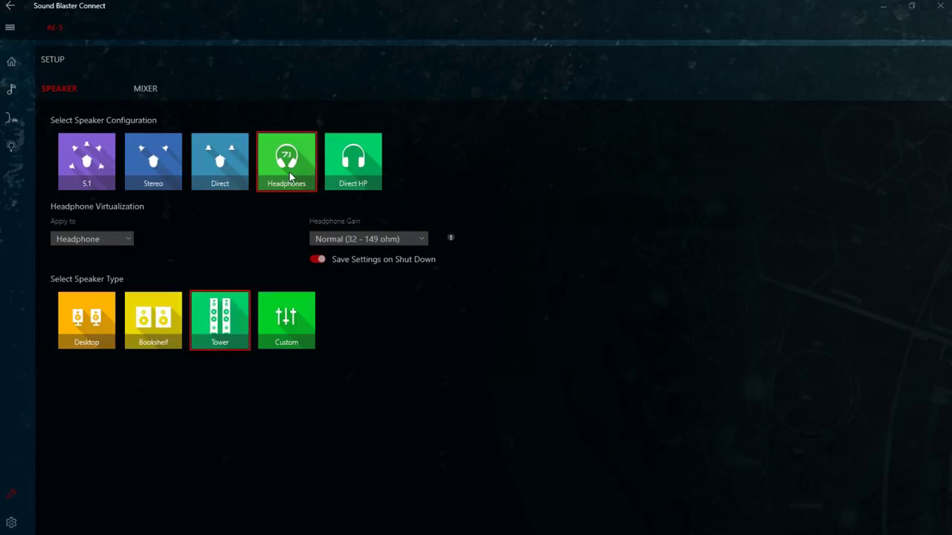
pyautogui.click(93, 166)
pyautogui.click(150, 164)
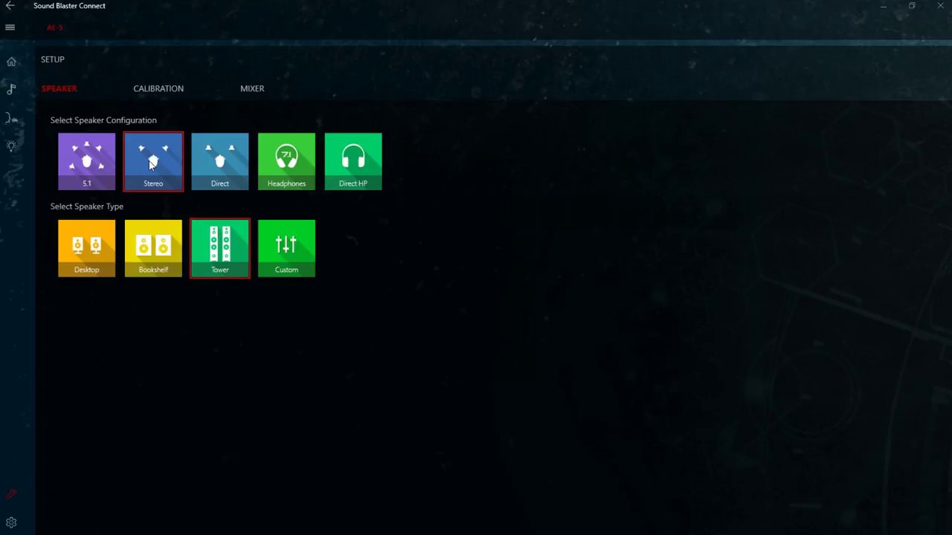
pyautogui.click(283, 168)
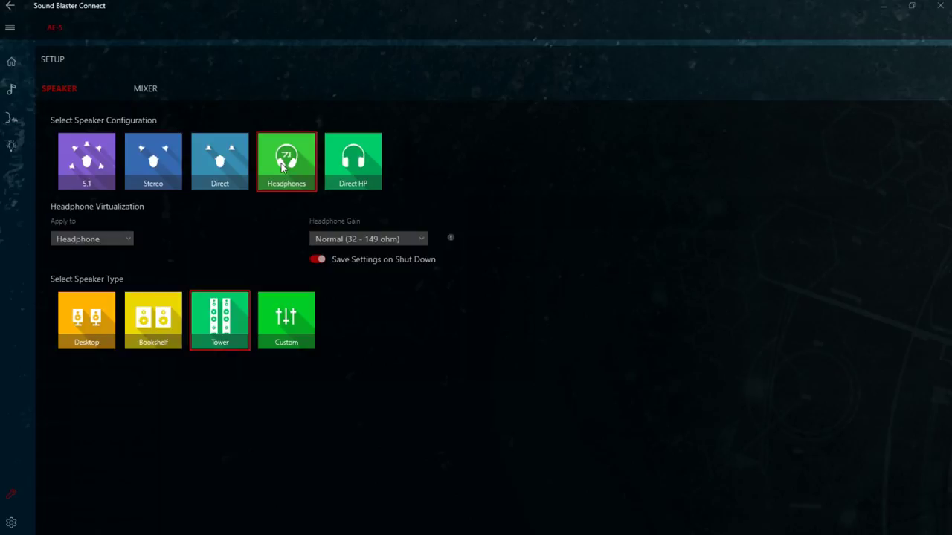
# Step: Keep headphone gain at Normal and, after trying Custom, set the speaker type to Tower
pyautogui.click(417, 238)
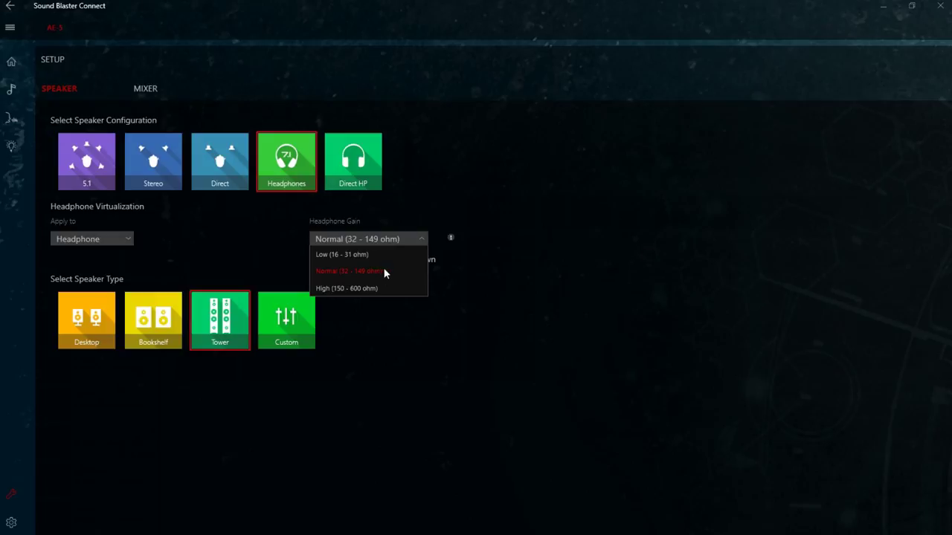
pyautogui.click(328, 272)
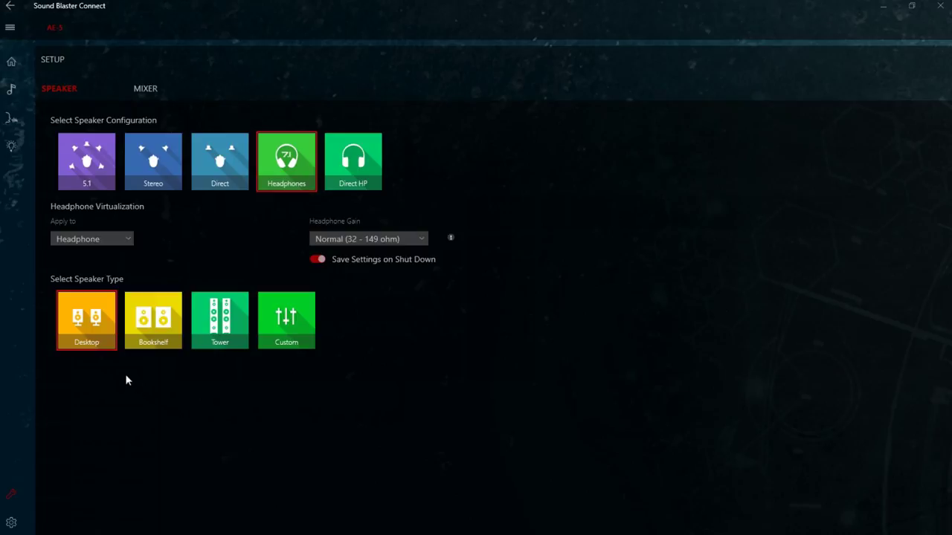
pyautogui.click(279, 331)
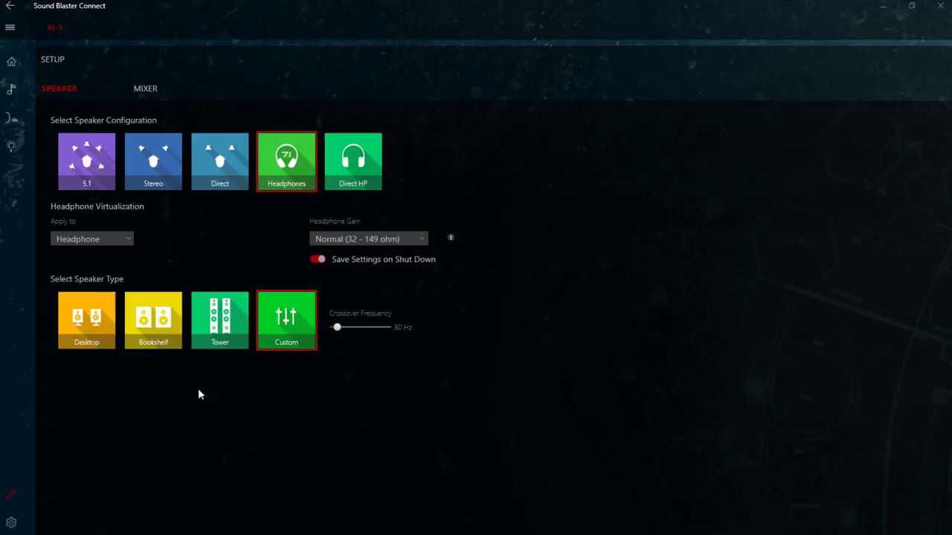
pyautogui.click(213, 317)
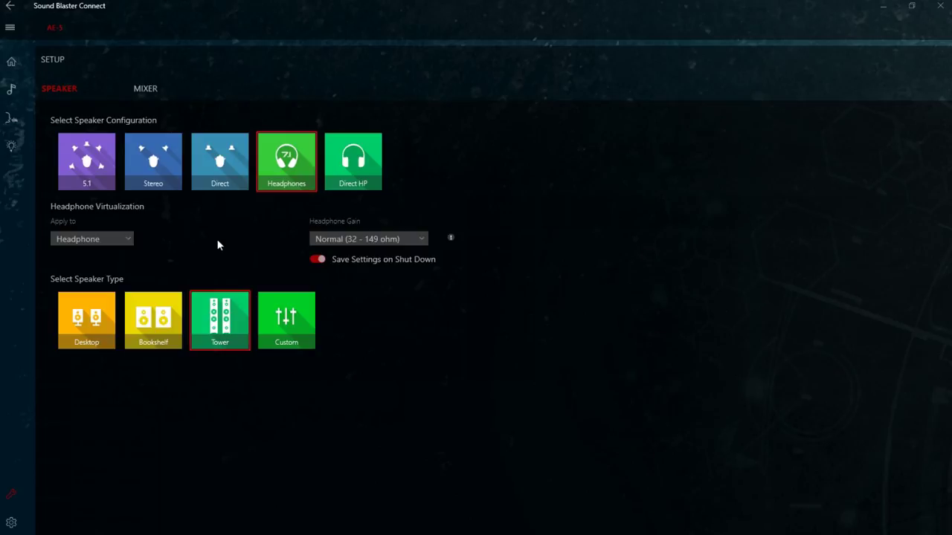
# Step: In the Mixer, keep Rear Line-In as multipurpose input and enable 'Play stereo mix to digital output'
pyautogui.click(144, 89)
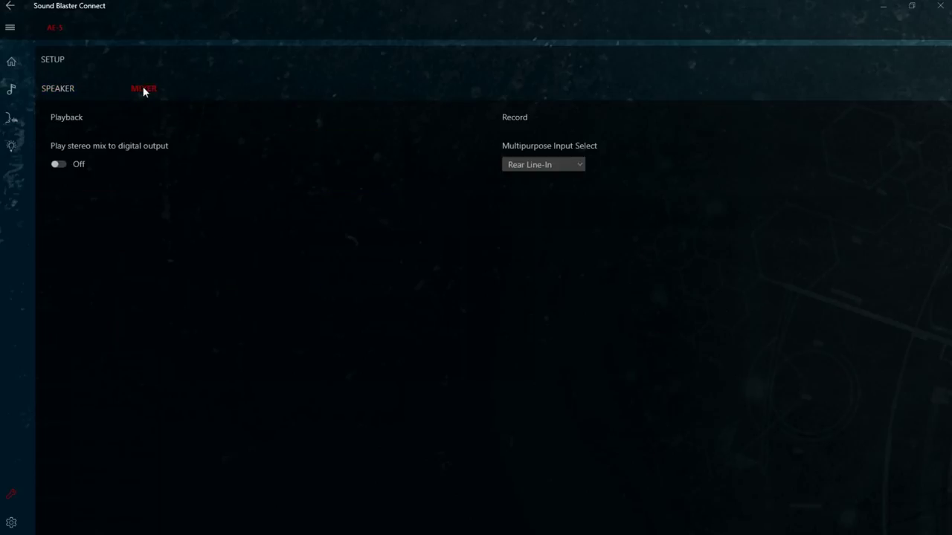
pyautogui.click(571, 166)
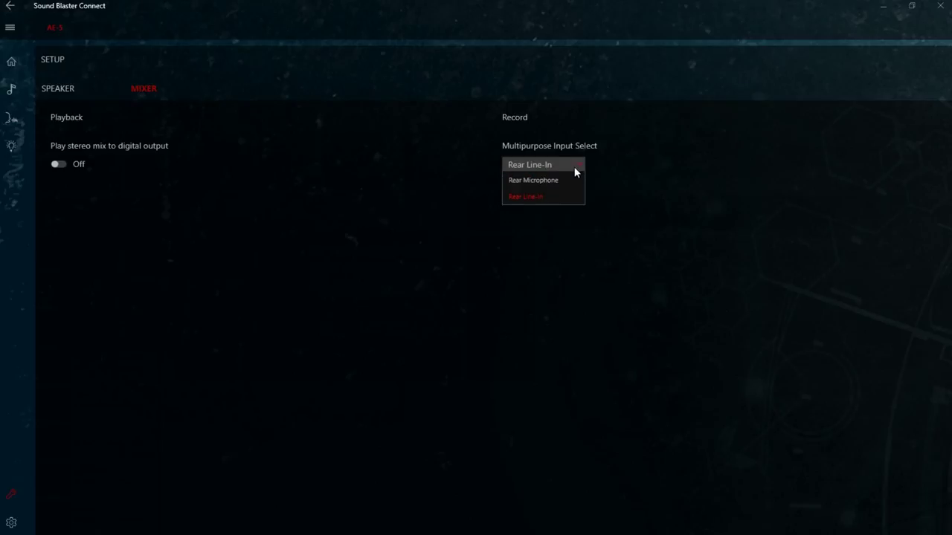
pyautogui.click(528, 197)
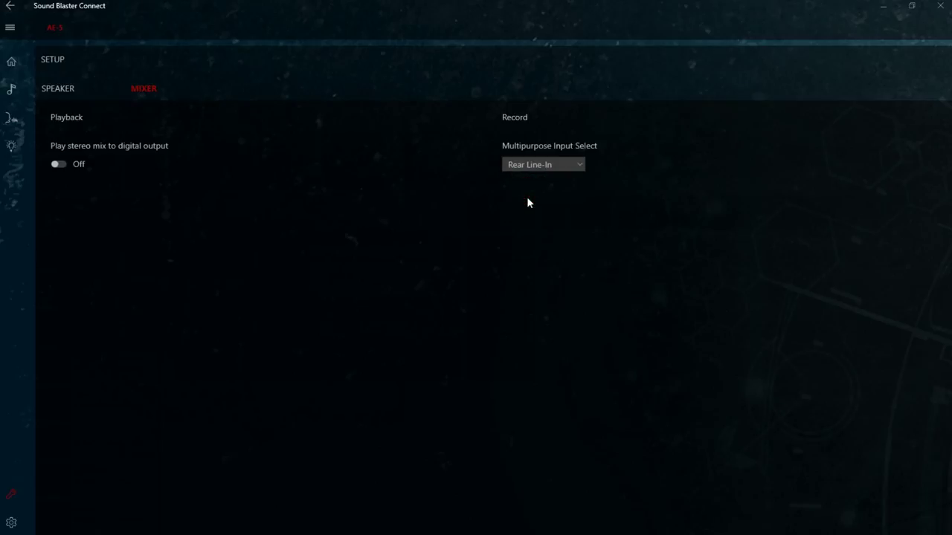
pyautogui.click(59, 164)
# Step: Select the 5.1 speaker configuration and view its calibration, showing 1.3 m and 0 dB per speaker
pyautogui.click(60, 90)
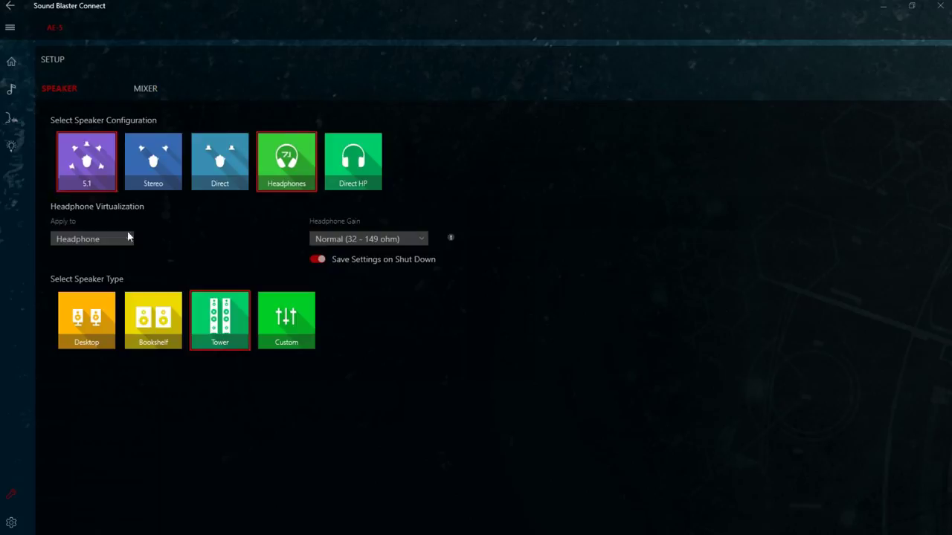
pyautogui.click(88, 160)
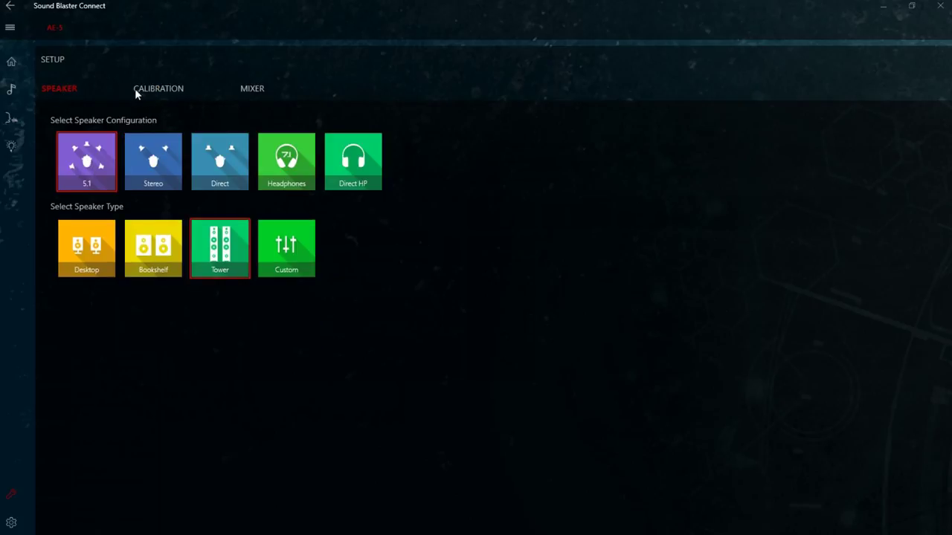
pyautogui.click(155, 89)
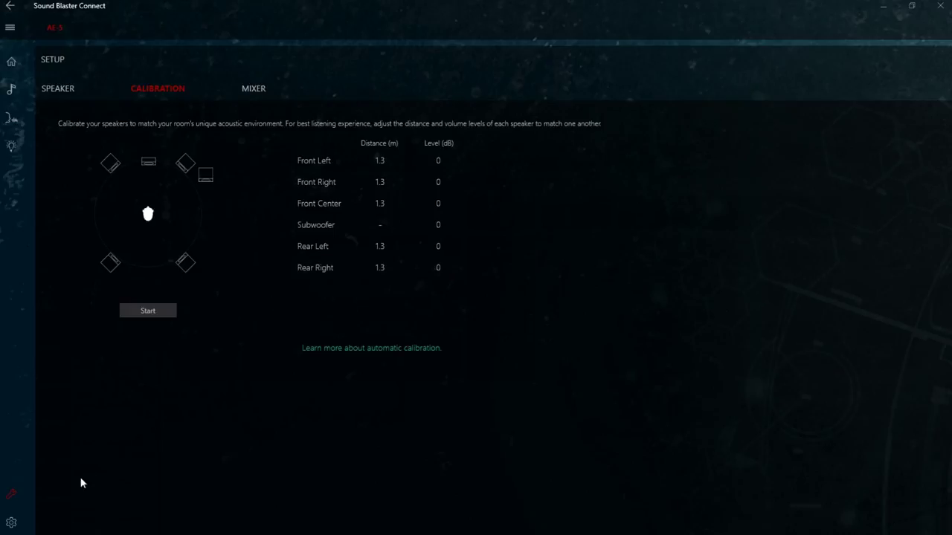
# Step: In Settings, keep distance units in meters and check for updates, confirming the app is current
pyautogui.click(11, 521)
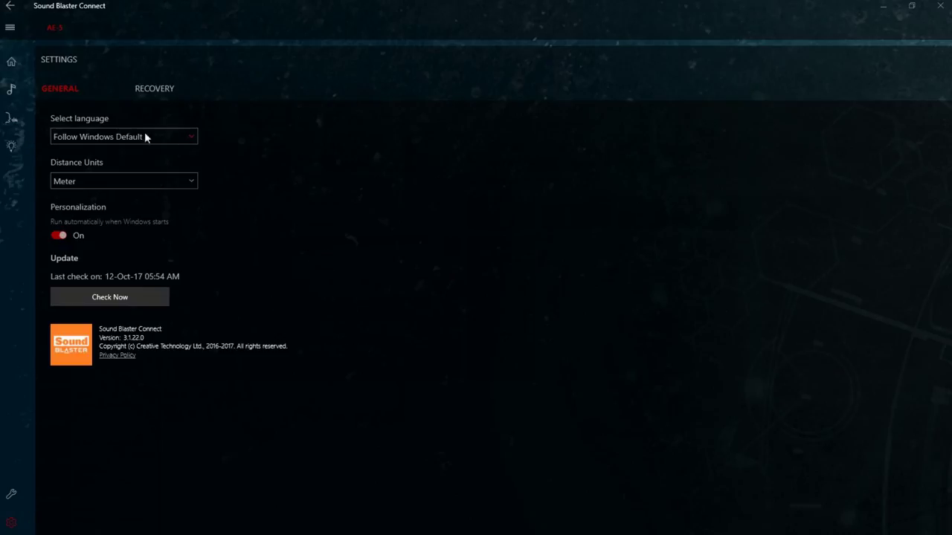
pyautogui.click(78, 187)
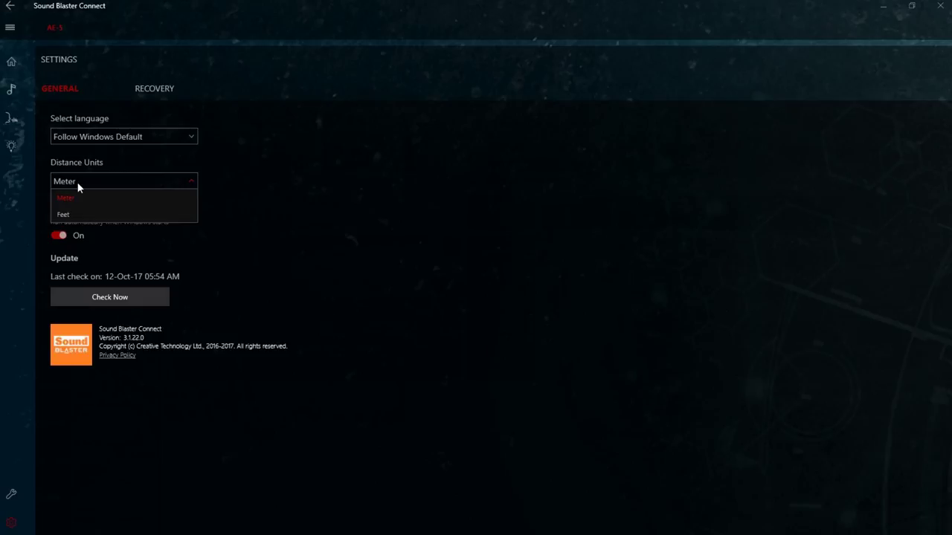
pyautogui.click(291, 210)
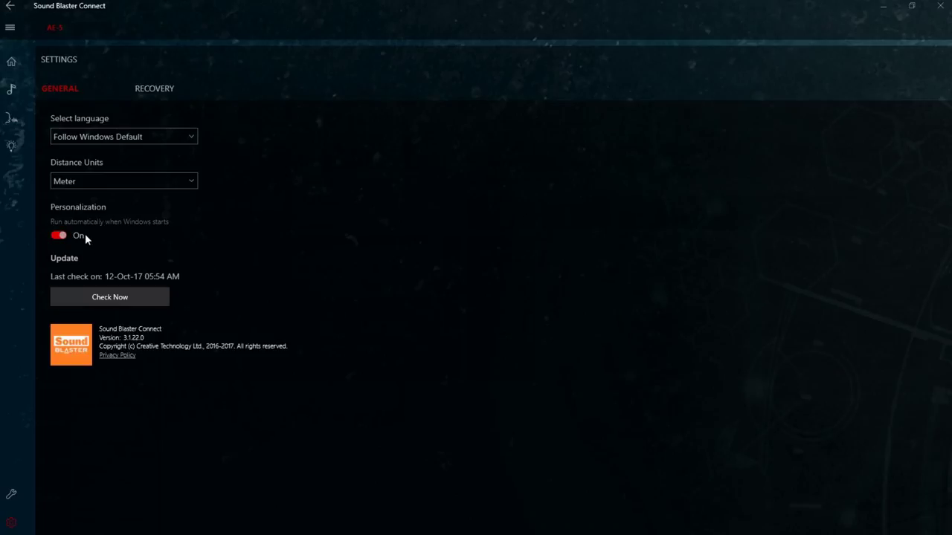
pyautogui.click(119, 297)
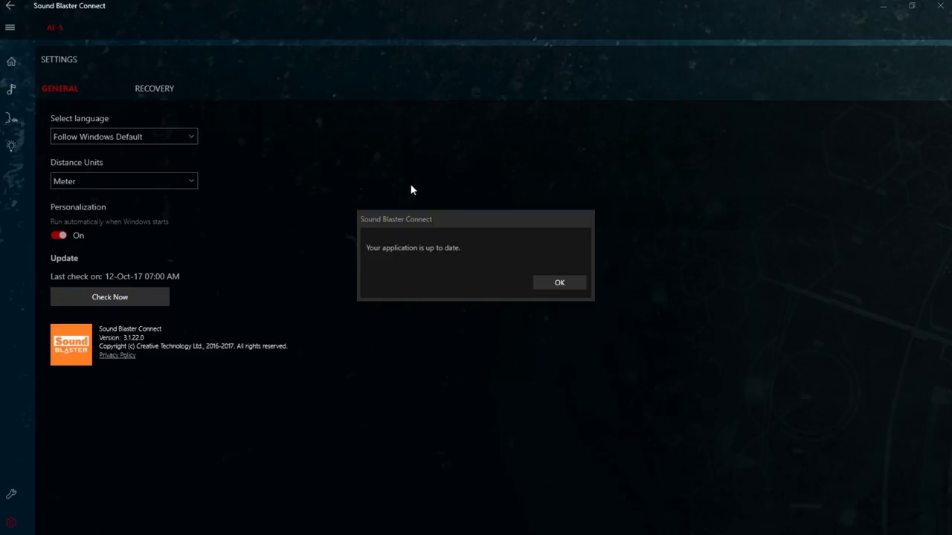
pyautogui.click(558, 284)
# Step: Reset all configurations to factory defaults from Recovery and confirm
pyautogui.click(156, 89)
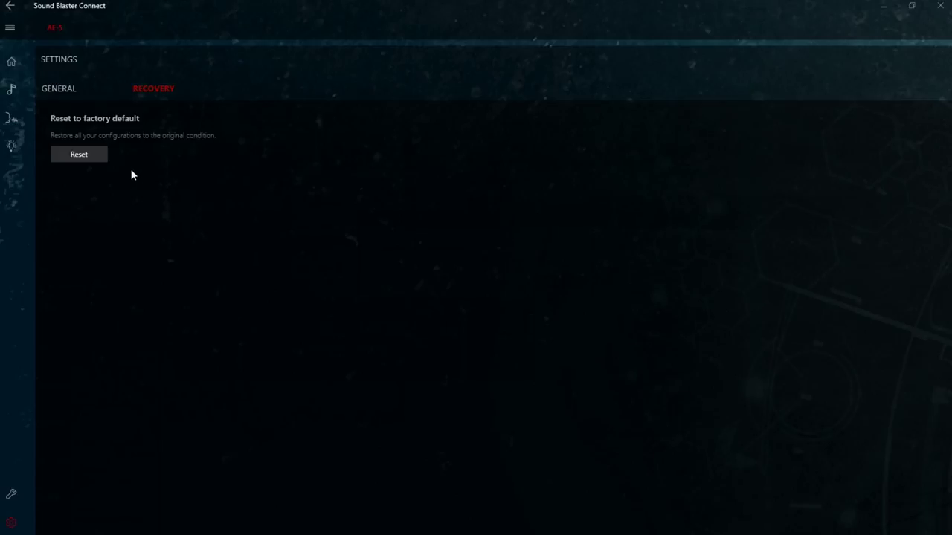
pyautogui.click(79, 155)
pyautogui.click(501, 283)
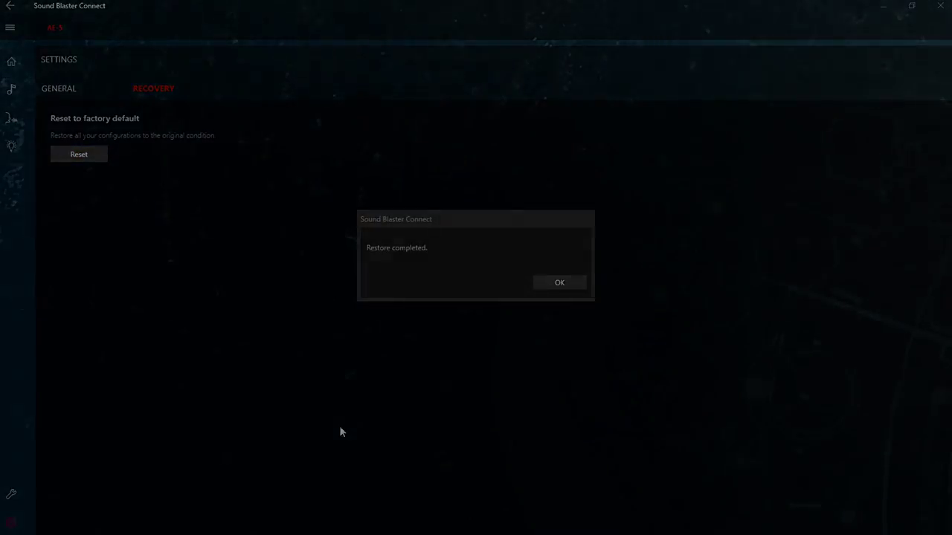